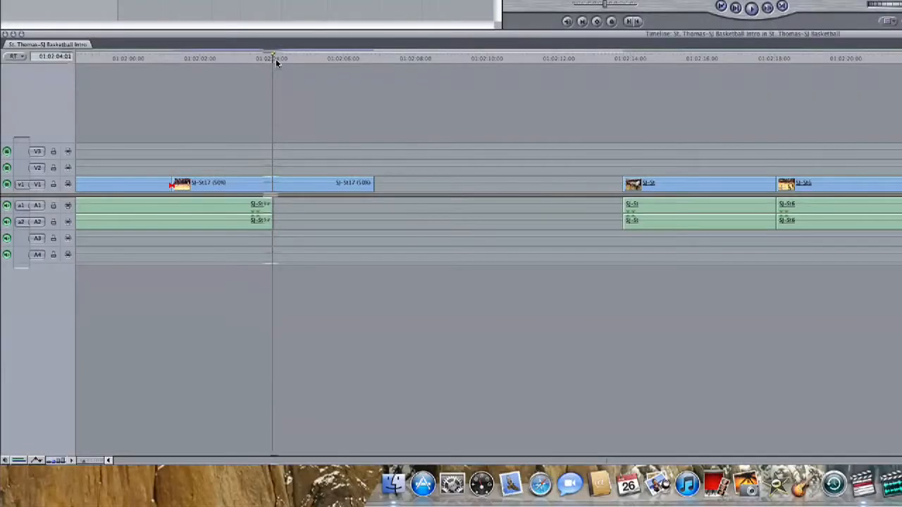
- Park the playhead in the ruler and zoom the timeline out to show clips cheer through SJ-St17
click(275, 58)
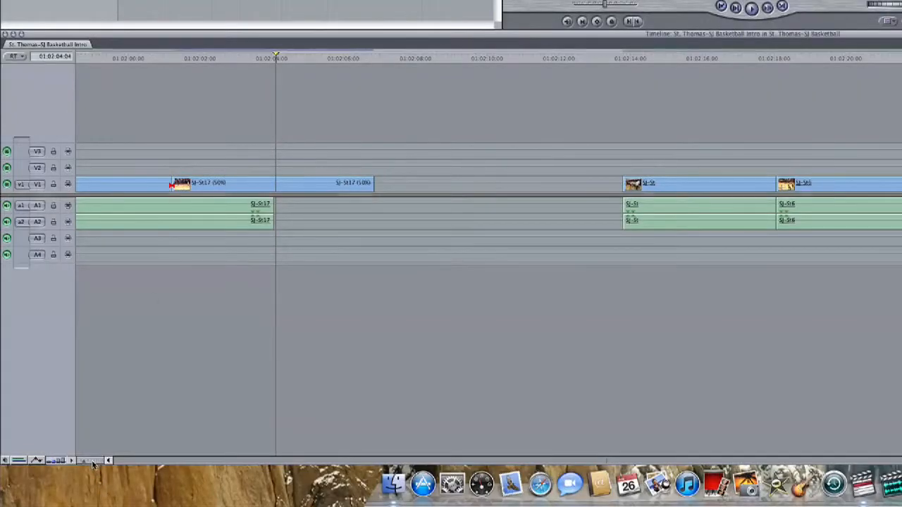
drag(83, 460, 89, 462)
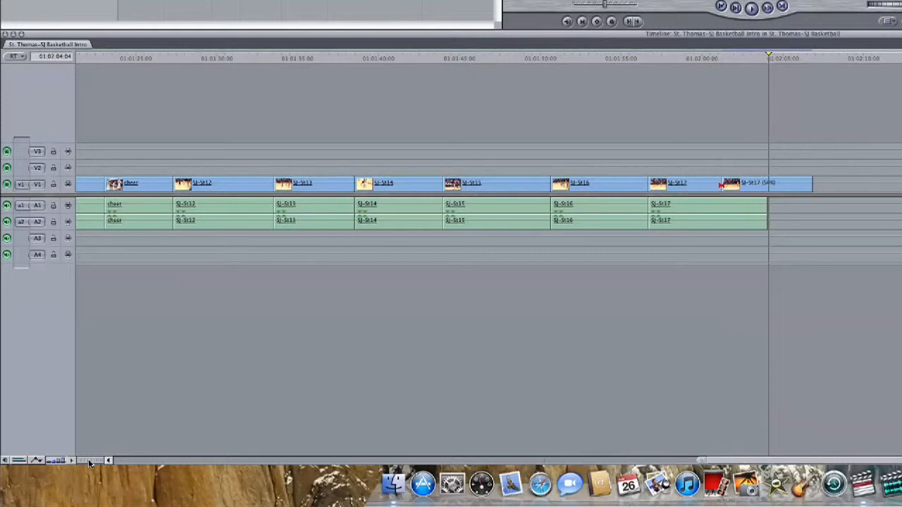
drag(89, 463, 91, 463)
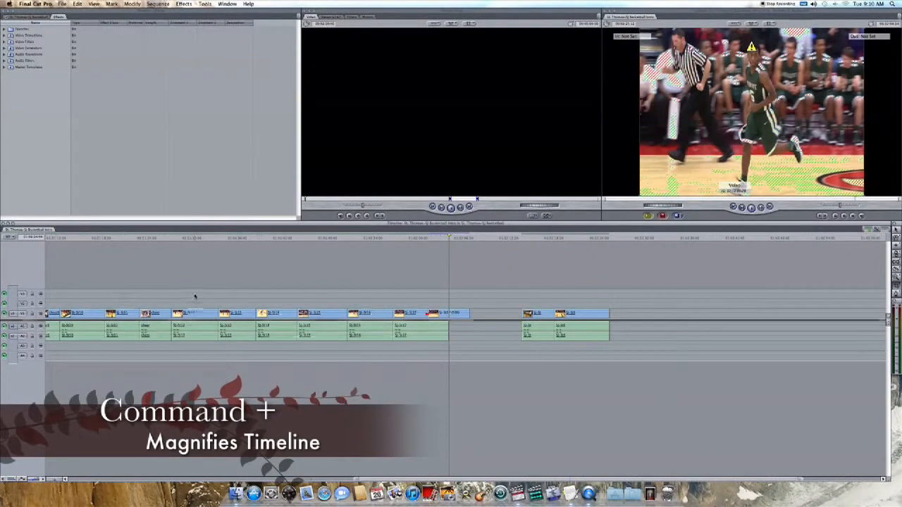
- Move the playhead to the start of the later clip pair after the gap and zoom in around it
click(347, 237)
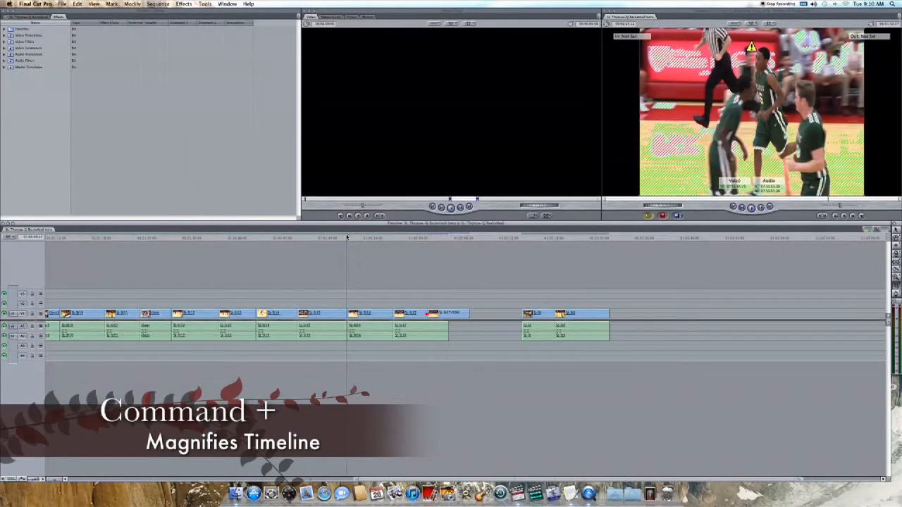
key(super+equal)
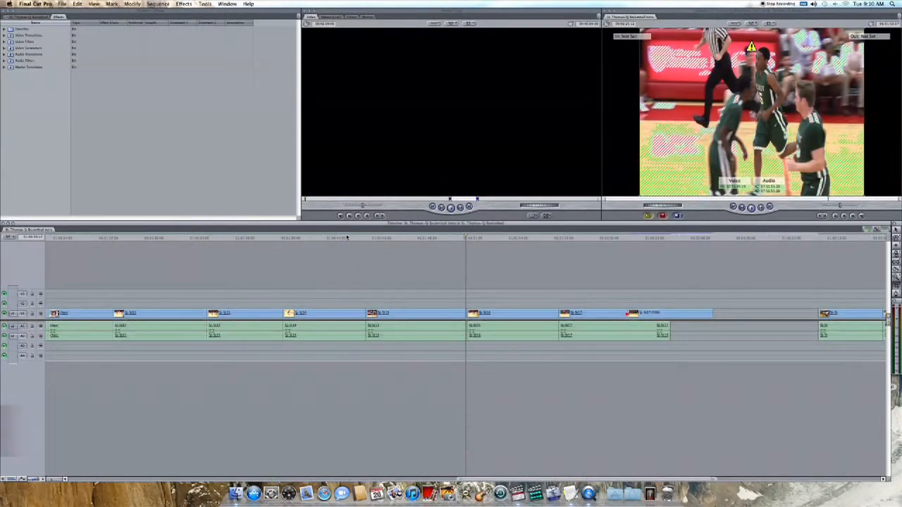
key(super+minus)
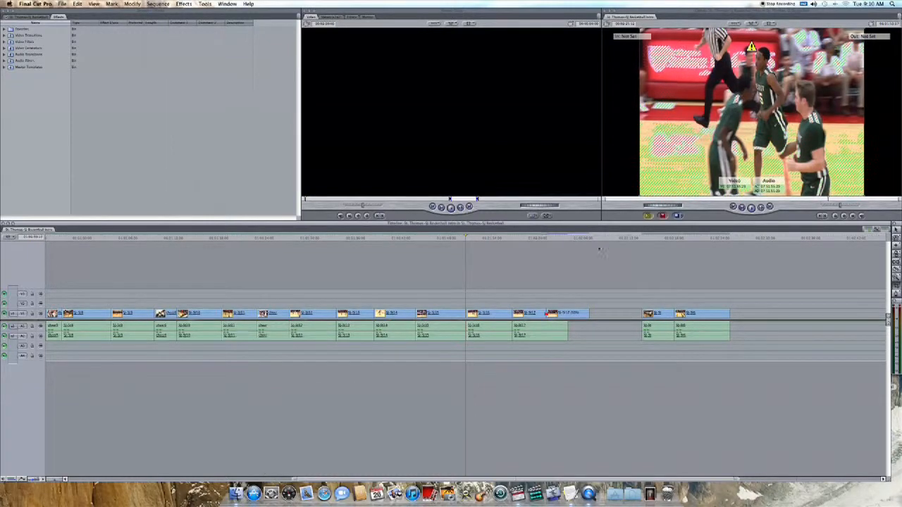
click(646, 240)
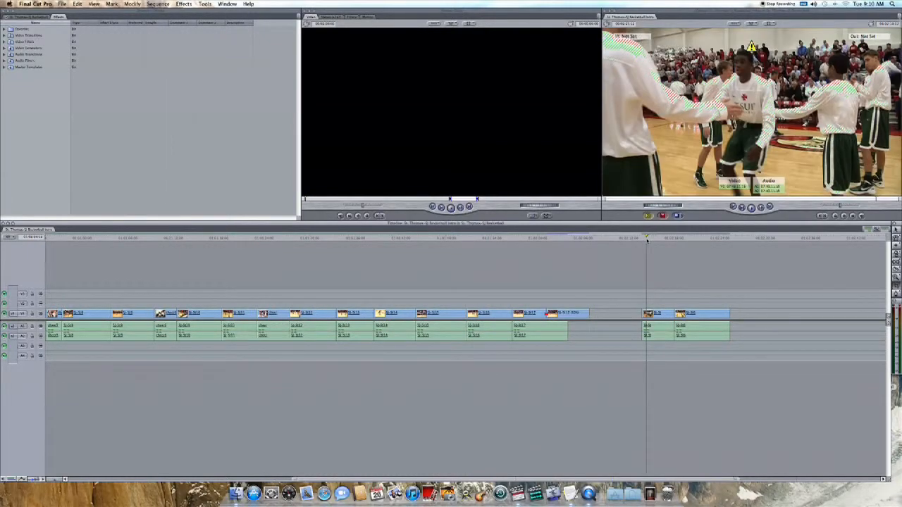
key(super+equal)
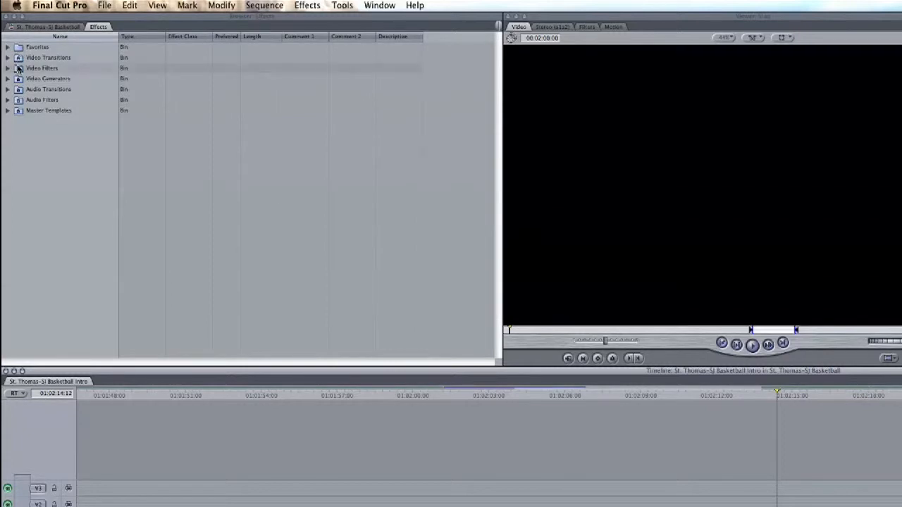
- Place Cross Dissolve from Video Transitions > Dissolve on the SJ-St / SJ-St6 edit point and preview it
click(8, 59)
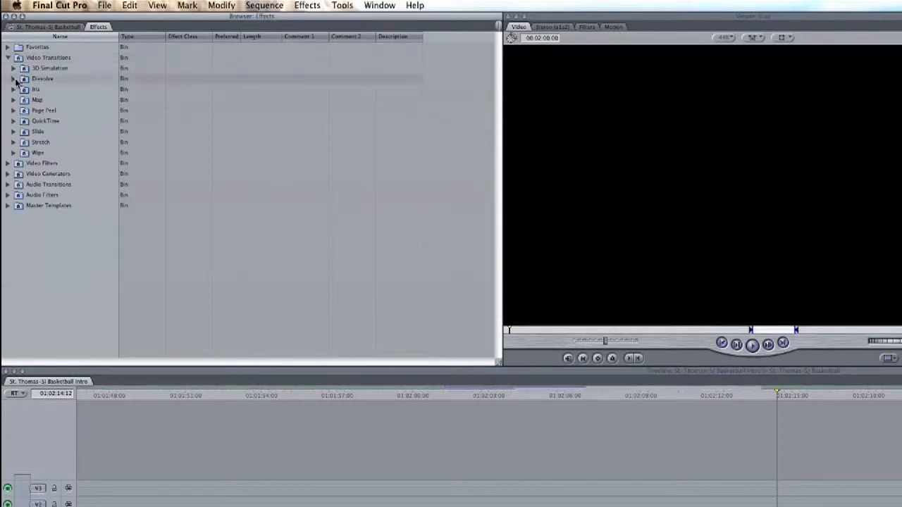
click(15, 80)
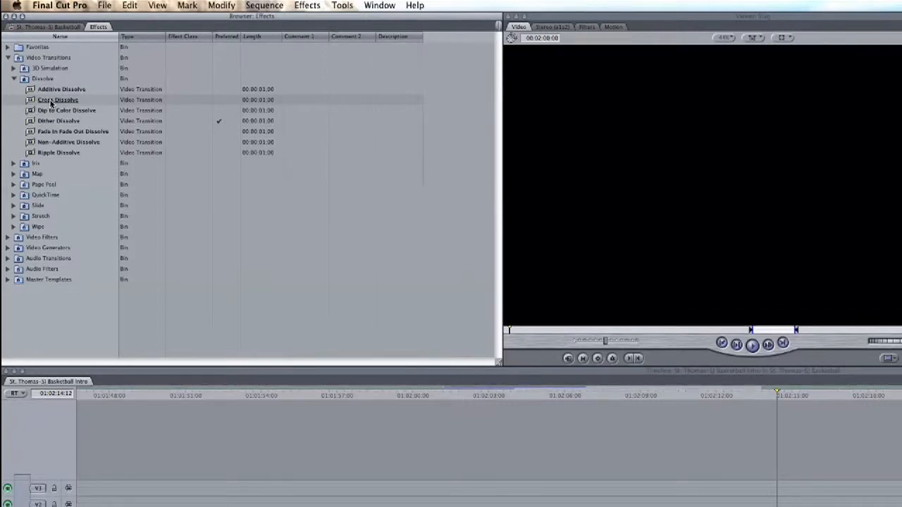
click(51, 102)
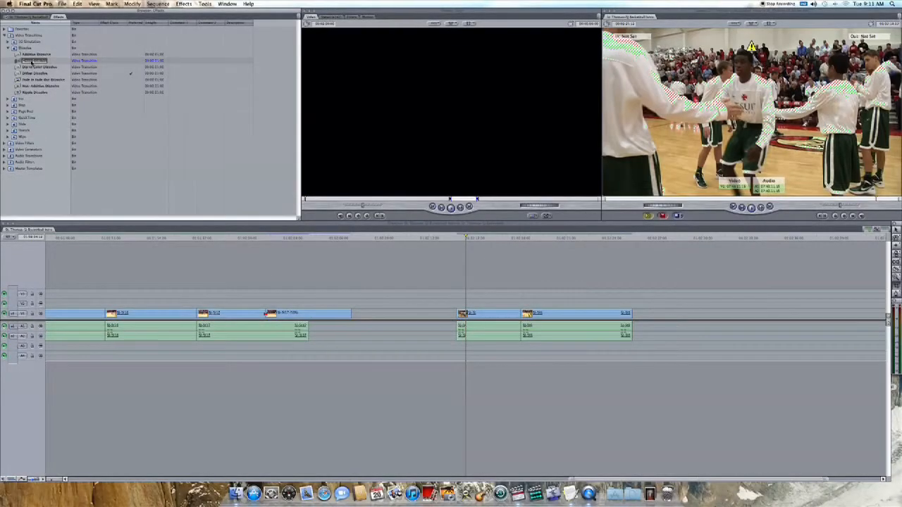
drag(171, 114, 485, 277)
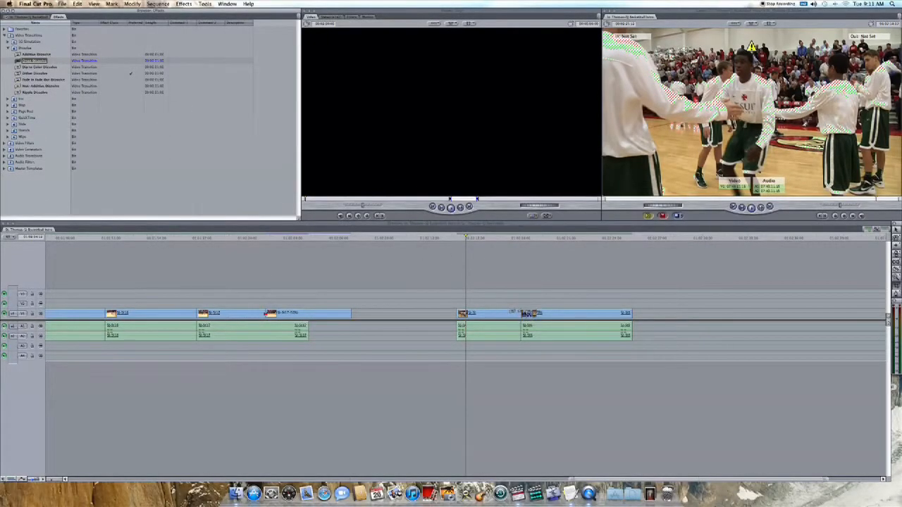
drag(533, 314, 524, 314)
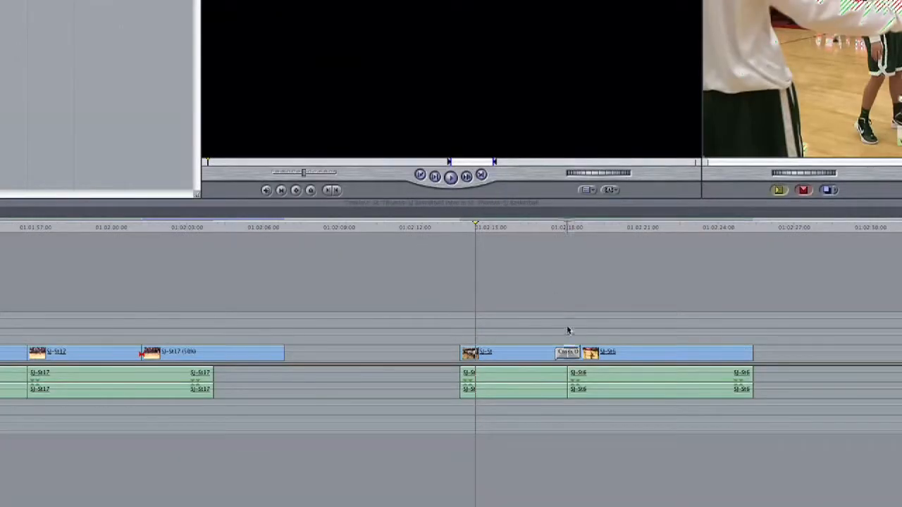
click(511, 239)
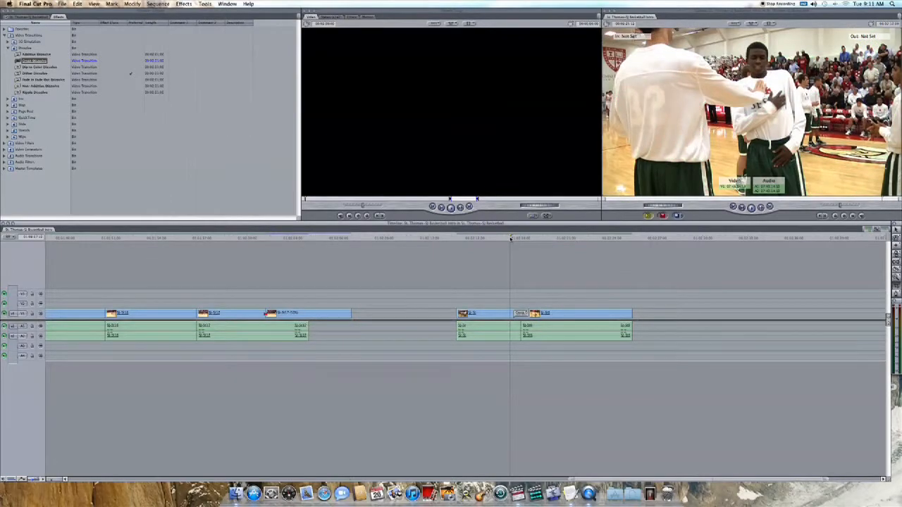
key(space)
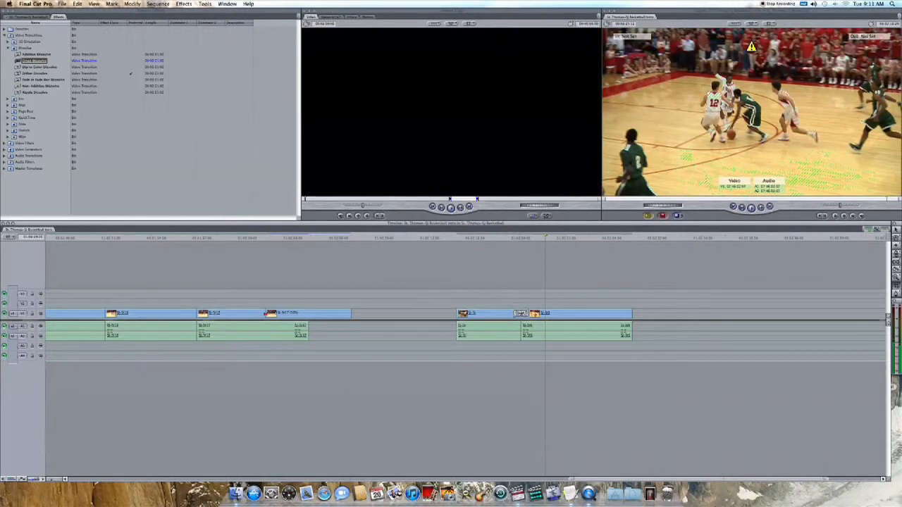
- Shorten the Cross Dissolve to 15 frames, preview it, then open the clip at the cut before SJ-St6
double_click(519, 313)
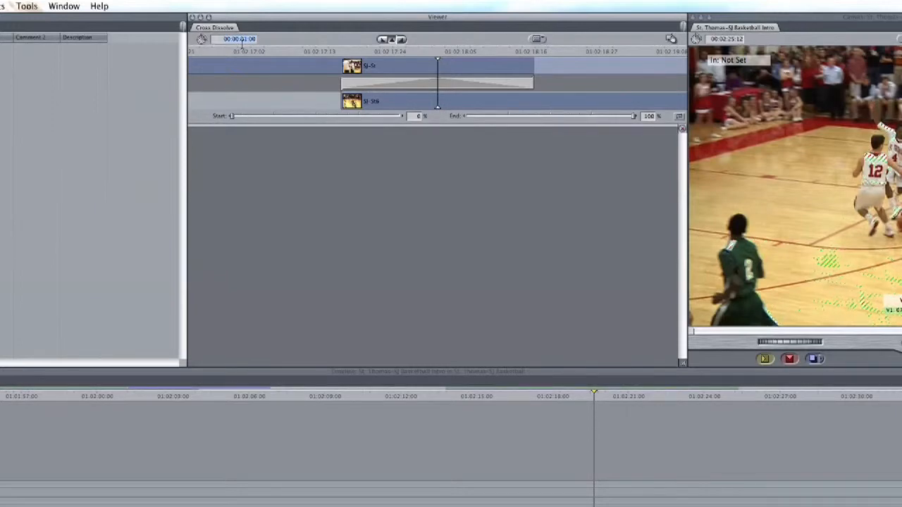
text(15)
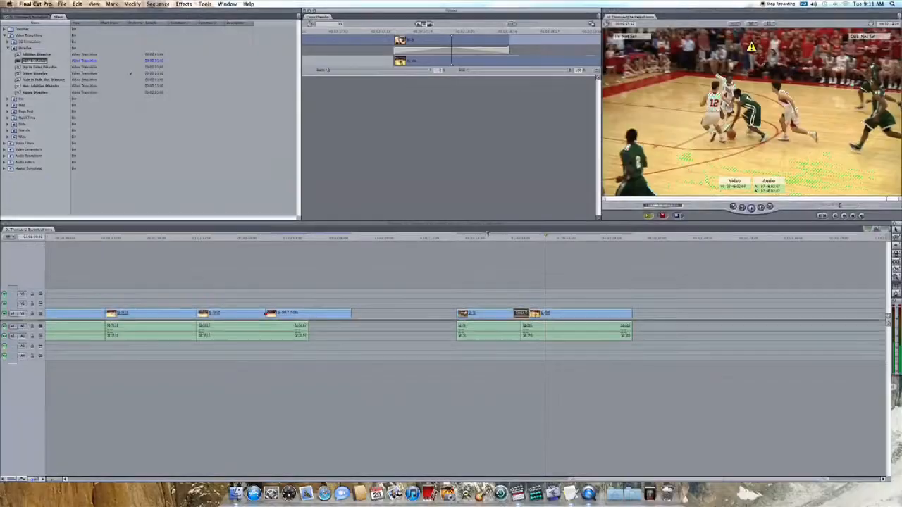
click(520, 397)
key(space)
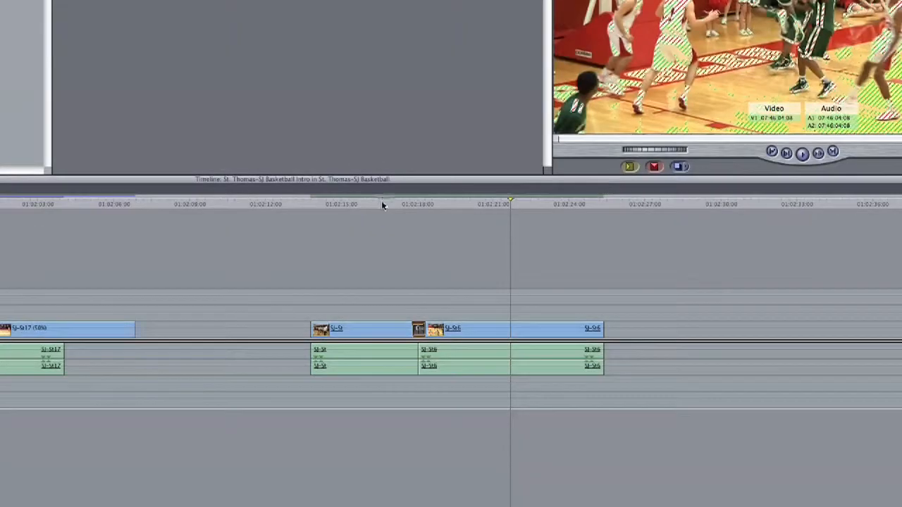
scroll(500, 238, right, 1)
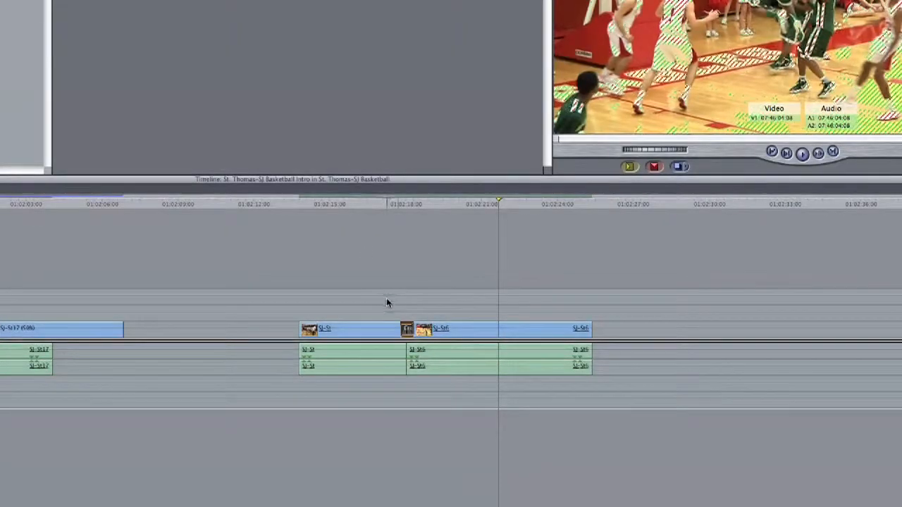
double_click(407, 334)
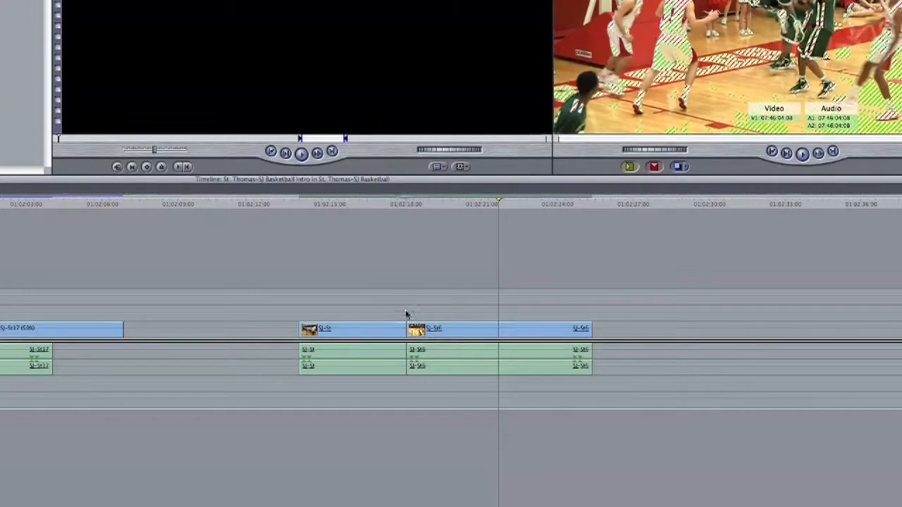
- Add a Cross Dissolve back at the SJ-St / SJ-St6 edit point from its shortcut menu
right_click(407, 333)
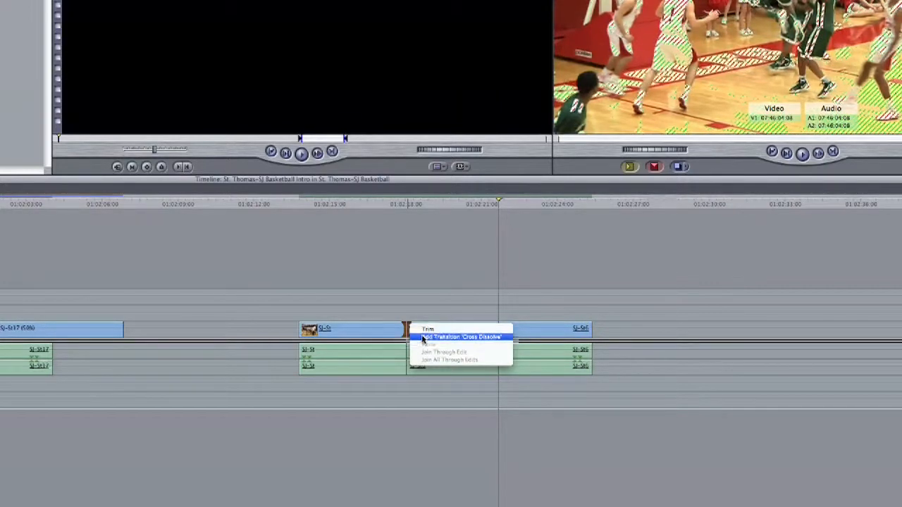
click(424, 337)
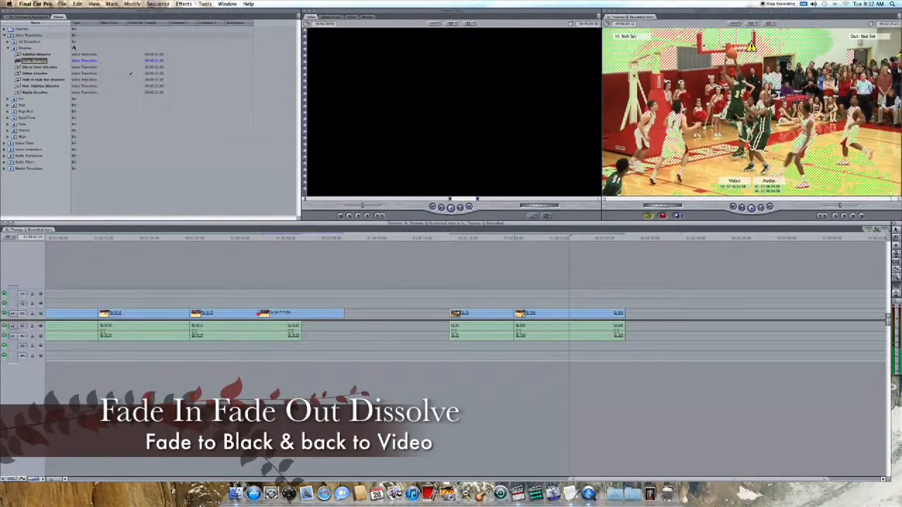
- Drop Fade In Fade Out Dissolve onto the edit point before SJ-St6 and play it back
drag(40, 79, 511, 314)
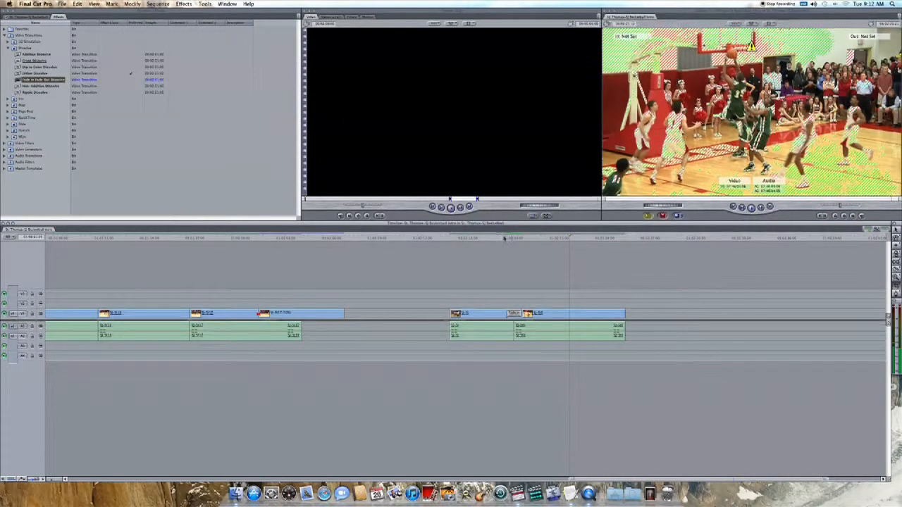
click(503, 238)
key(space)
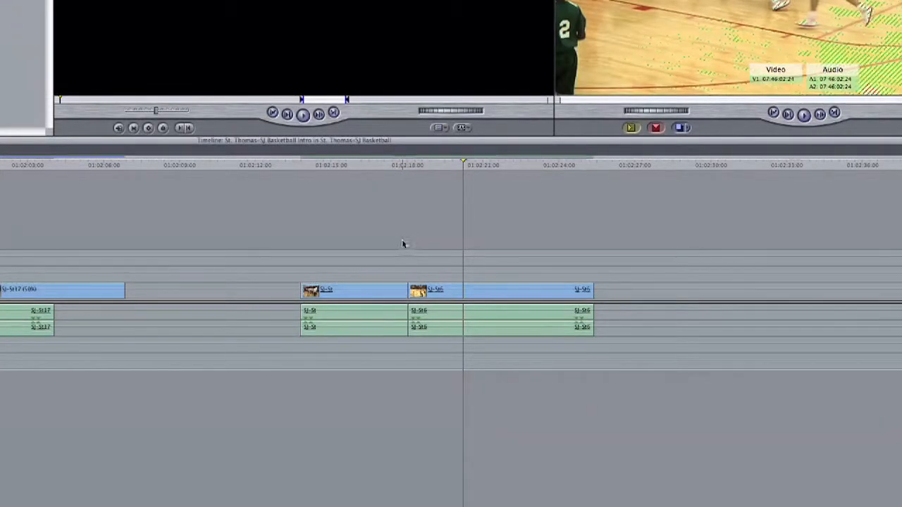
- Move SJ-St6 slightly later to leave a gap, then add a 15-frame Cross Dissolve to SJ-St's end
click(438, 290)
drag(457, 290, 472, 289)
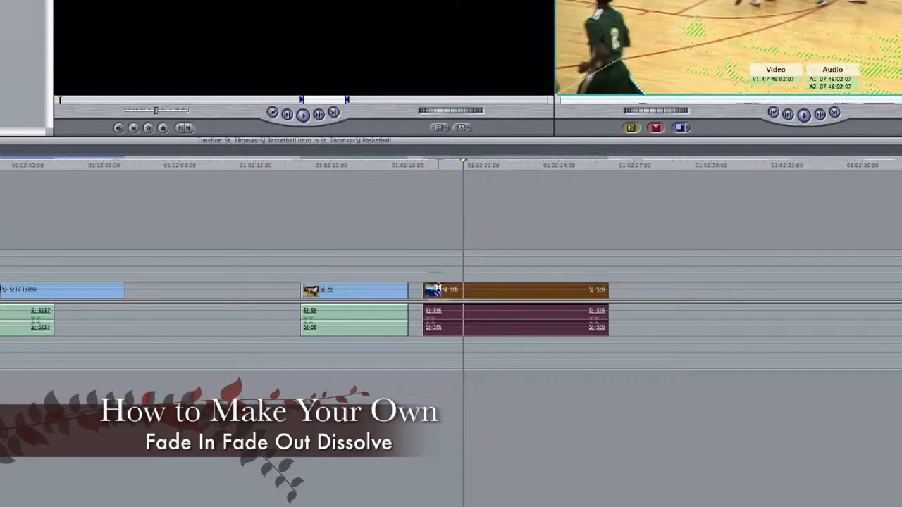
right_click(407, 290)
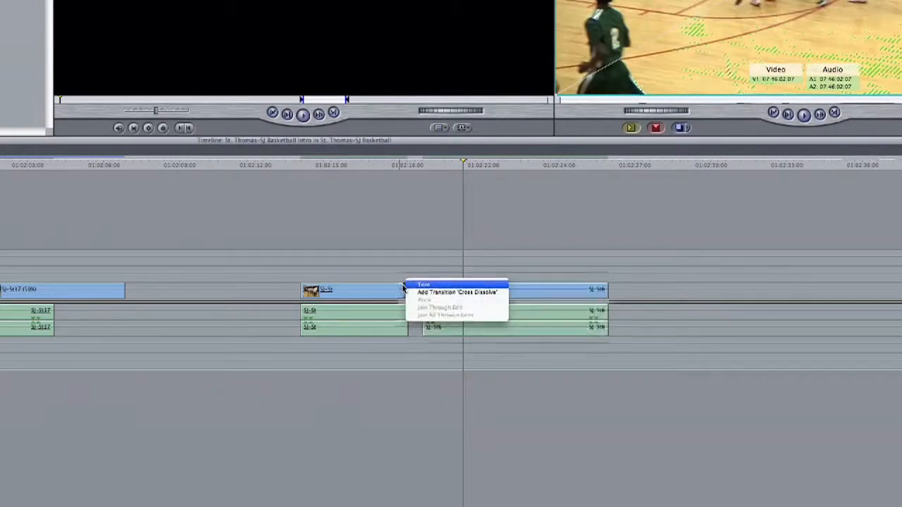
click(411, 292)
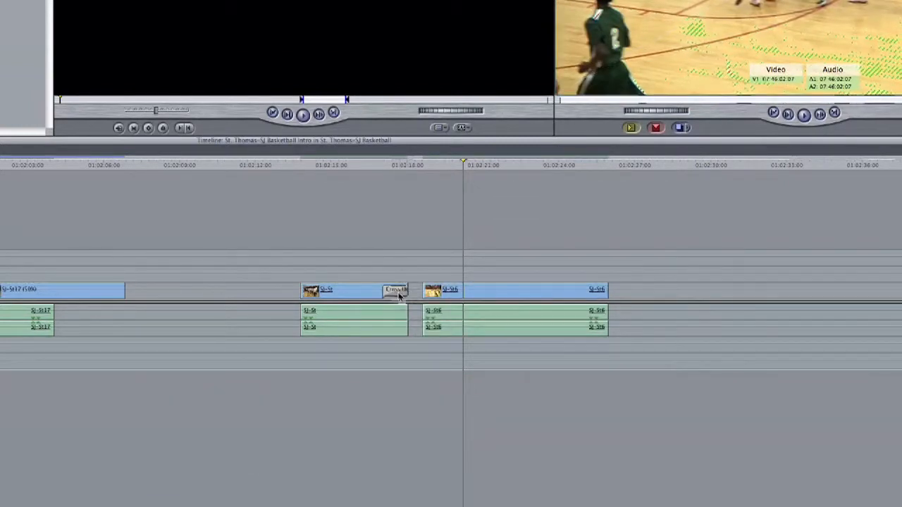
double_click(397, 294)
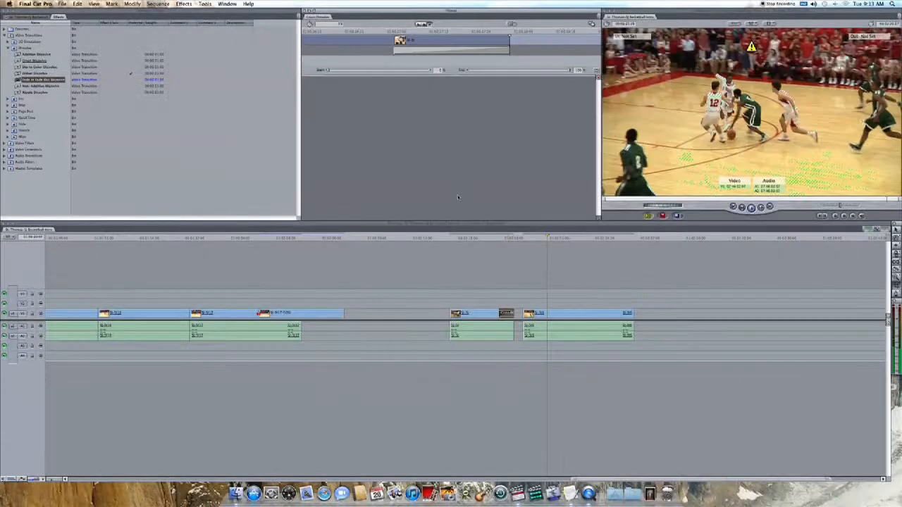
key(Return)
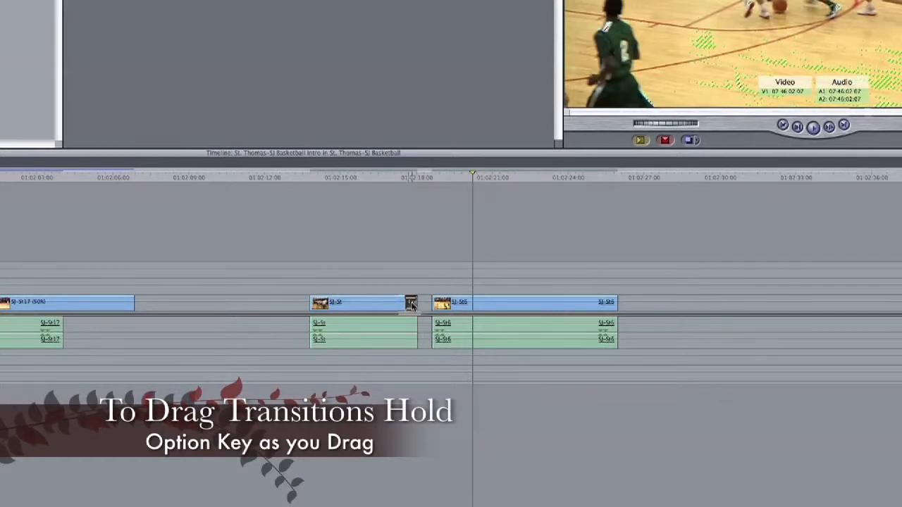
- Option-drag a copy of the Cross Dissolve onto SJ-St6's head and delete the gap between the clips
drag(443, 308, 443, 308)
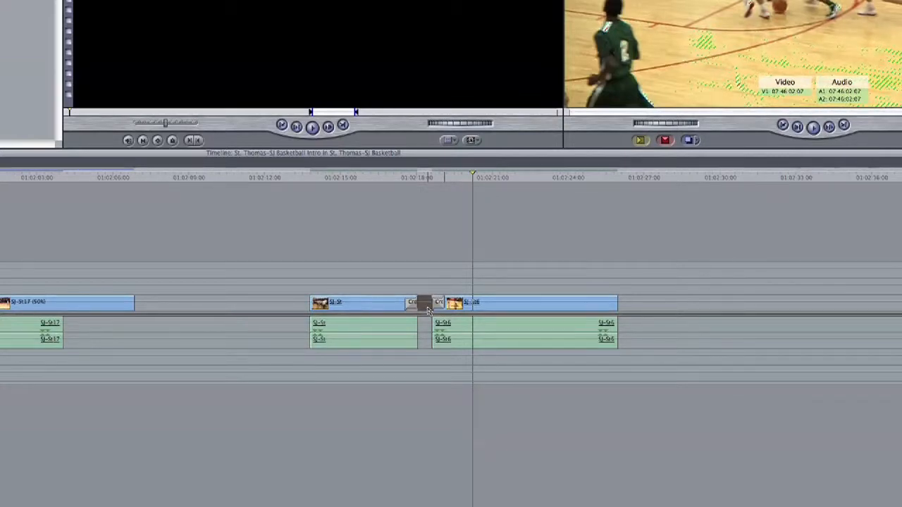
key(Delete)
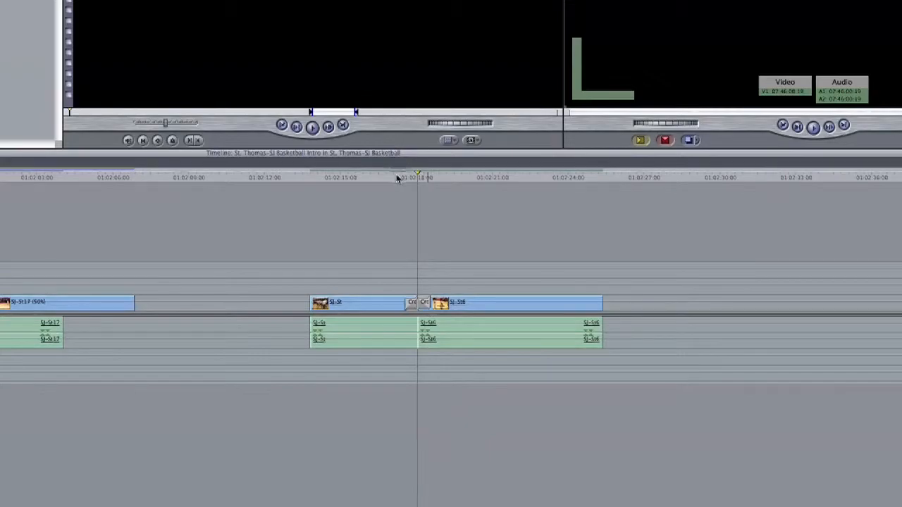